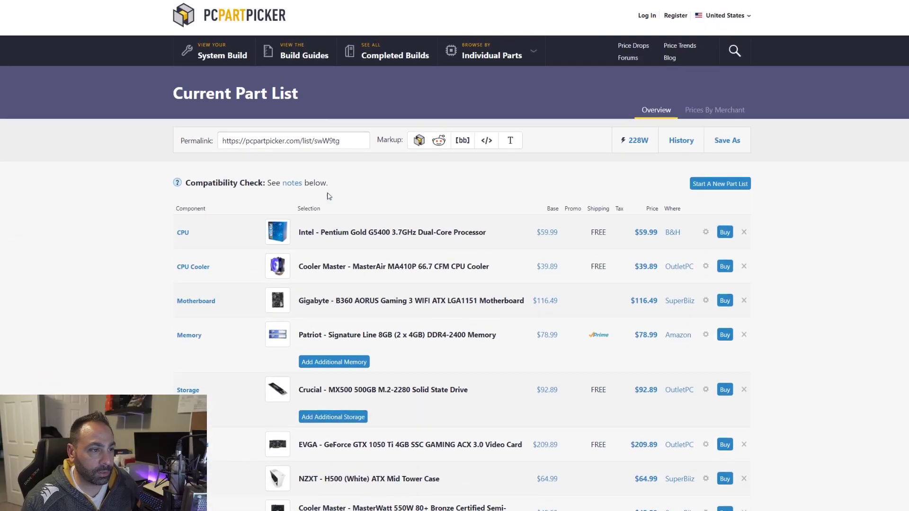
- Replace the Pentium CPU with the Intel Core i5-8400, found by searching '8400'
{"action": "scroll", "coordinate": [378, 138], "scroll_direction": "down", "scroll_amount": 2}
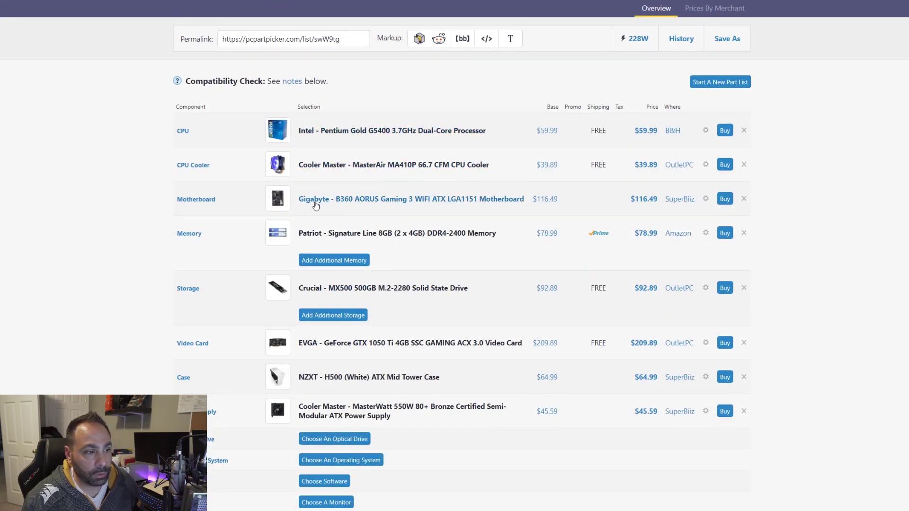
{"action": "scroll", "coordinate": [322, 247], "scroll_direction": "down", "scroll_amount": 1}
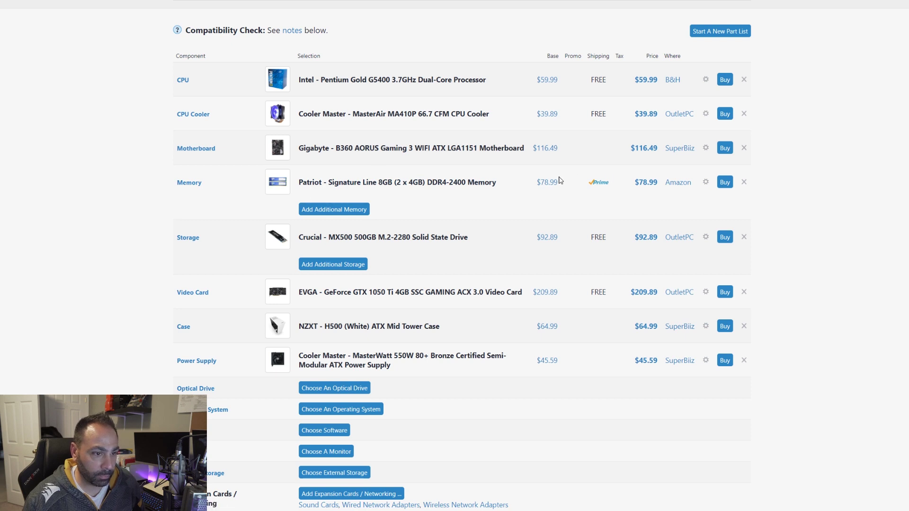
{"action": "scroll", "coordinate": [360, 243], "scroll_direction": "down", "scroll_amount": 2}
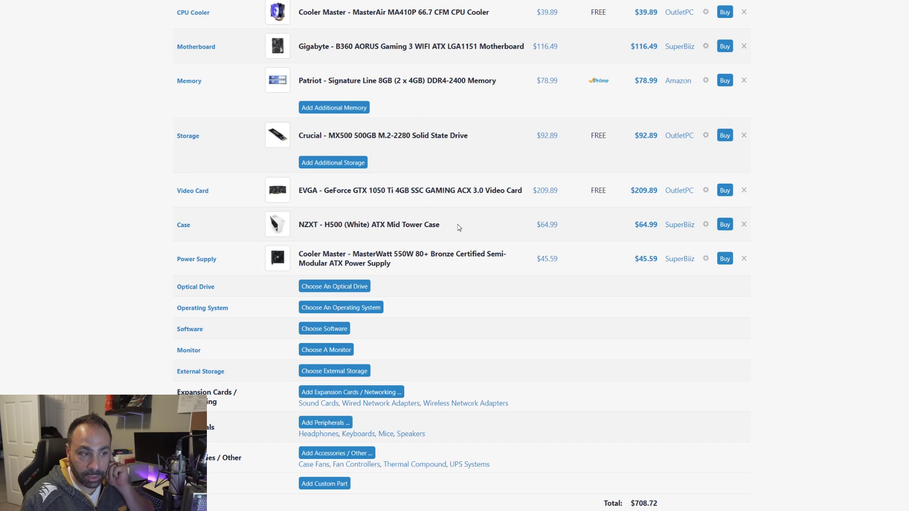
{"action": "scroll", "coordinate": [467, 294], "scroll_direction": "down", "scroll_amount": 1}
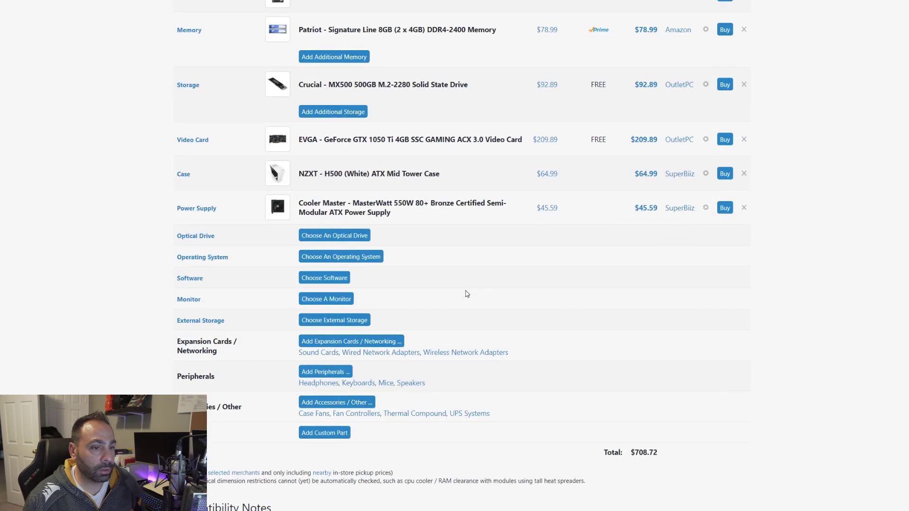
{"action": "scroll", "coordinate": [467, 294], "scroll_direction": "up", "scroll_amount": 1}
{"action": "scroll", "coordinate": [466, 296], "scroll_direction": "down", "scroll_amount": 1}
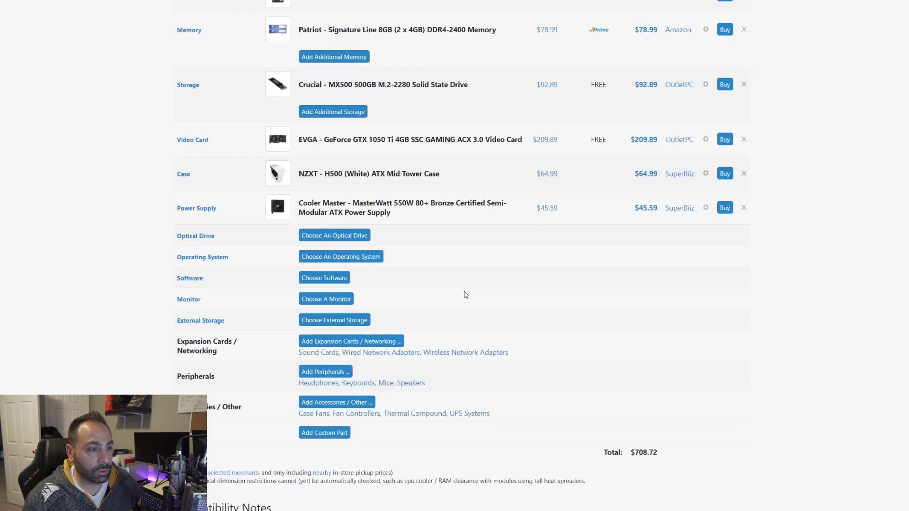
{"action": "scroll", "coordinate": [466, 298], "scroll_direction": "up", "scroll_amount": 1}
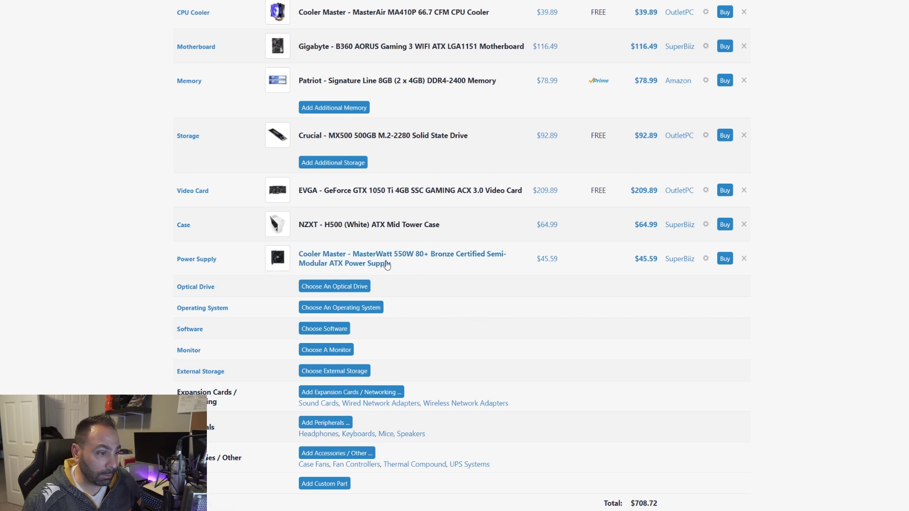
{"action": "scroll", "coordinate": [636, 251], "scroll_direction": "up", "scroll_amount": 1}
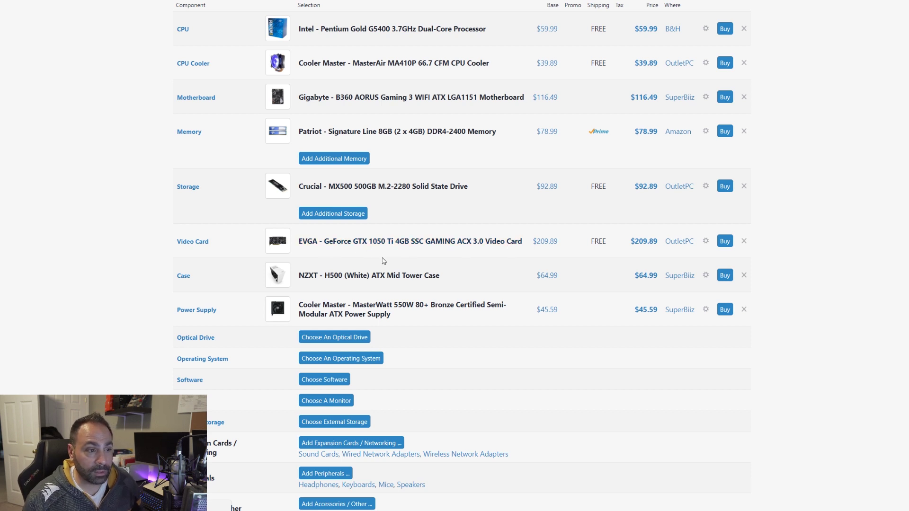
{"action": "scroll", "coordinate": [615, 241], "scroll_direction": "up", "scroll_amount": 2}
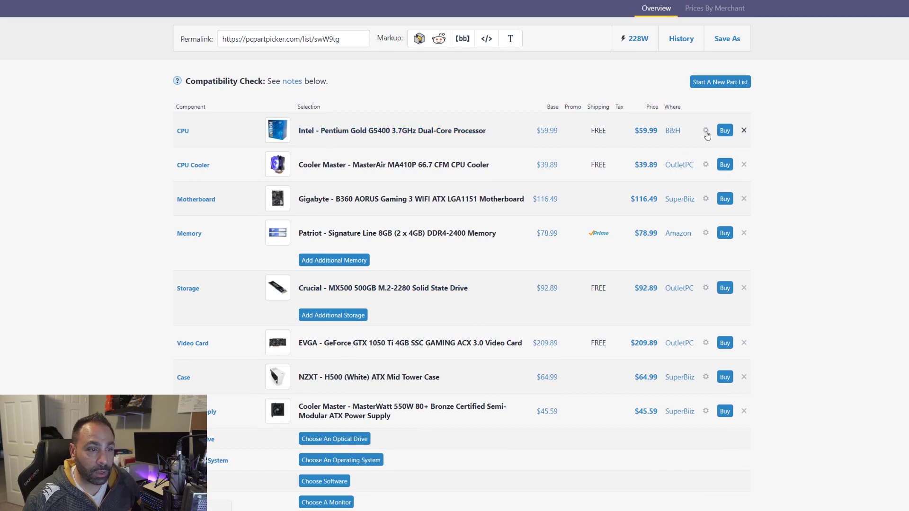
{"action": "left_click", "coordinate": [184, 131]}
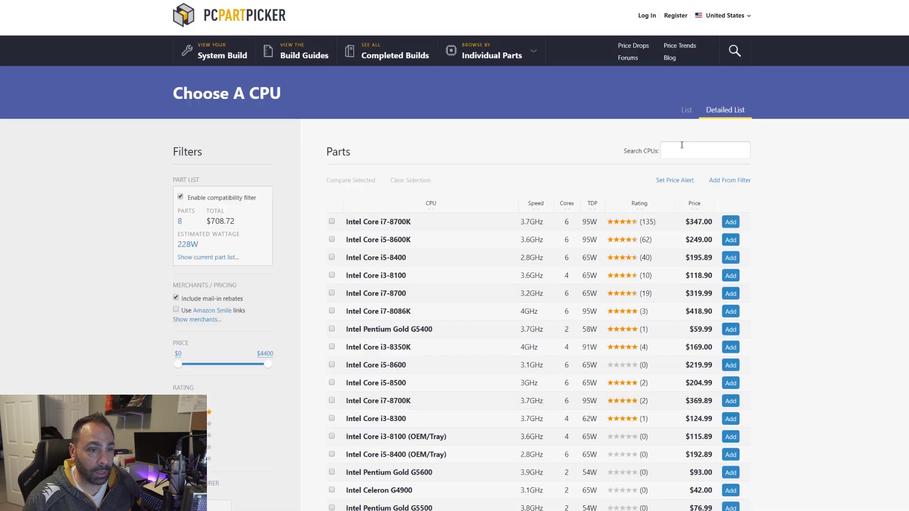
{"action": "left_click", "coordinate": [697, 152]}
{"action": "type", "text": "8400"}
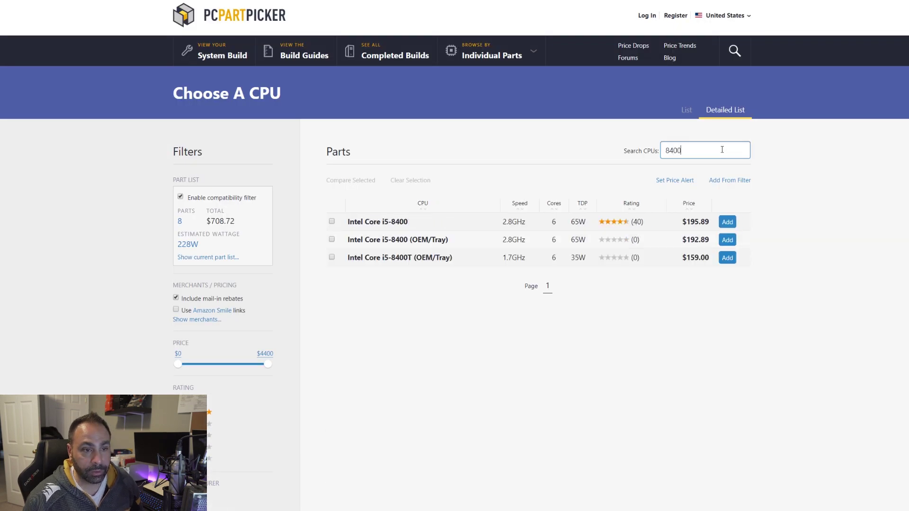
{"action": "left_click", "coordinate": [727, 221]}
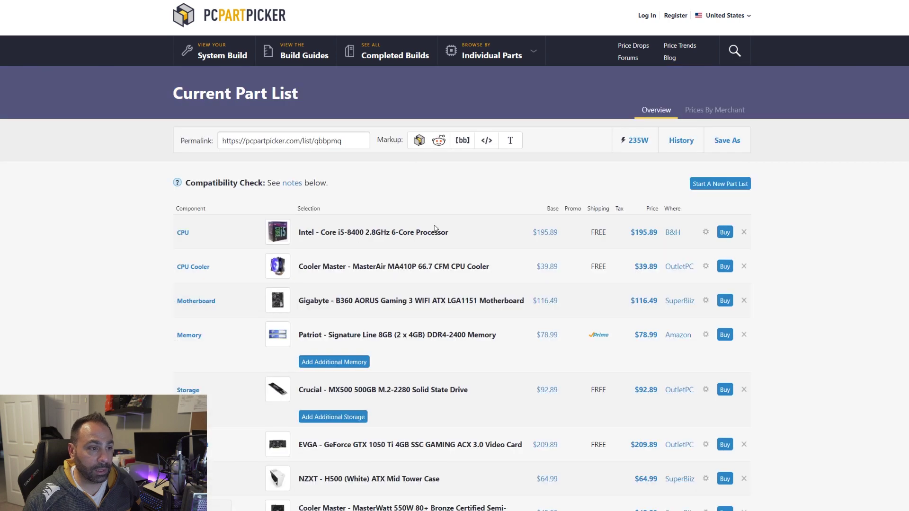
- Remove the Gigabyte B360 motherboard from the part list
{"action": "scroll", "coordinate": [533, 184], "scroll_direction": "down", "scroll_amount": 2}
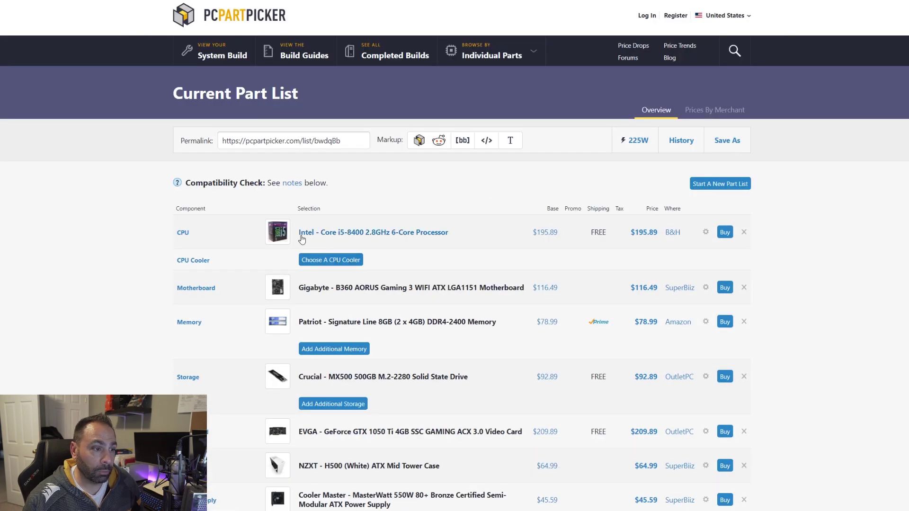
{"action": "scroll", "coordinate": [308, 237], "scroll_direction": "down", "scroll_amount": 3}
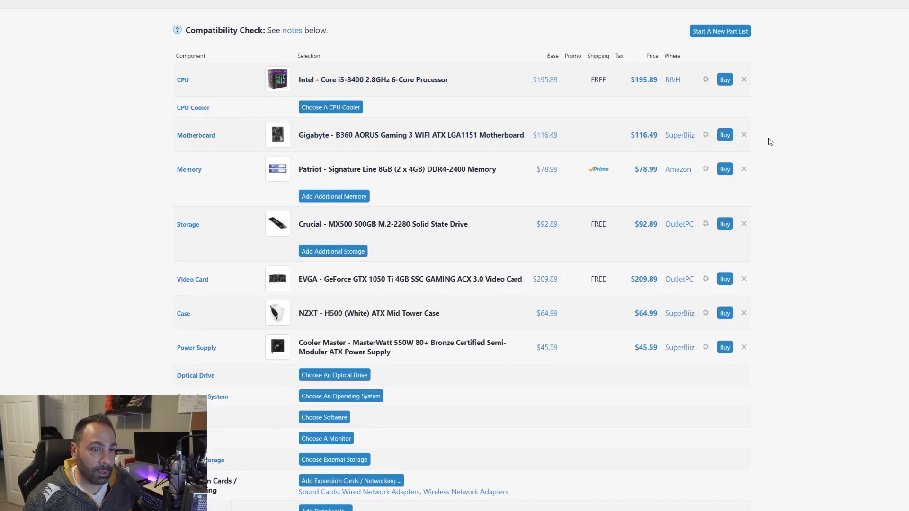
{"action": "left_click", "coordinate": [743, 135]}
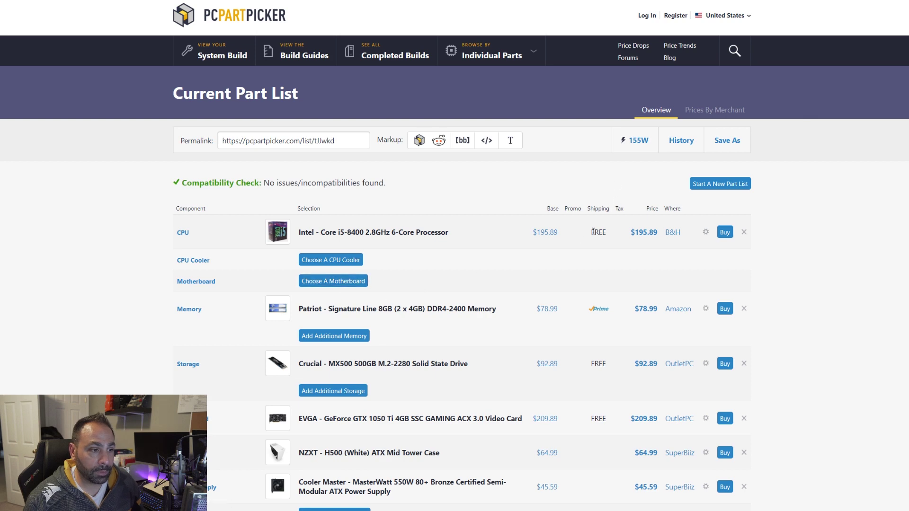
- Search motherboards for 'asrock b' and add the ASRock B360 Pro4 ATX at $81.58
{"action": "left_click", "coordinate": [351, 283]}
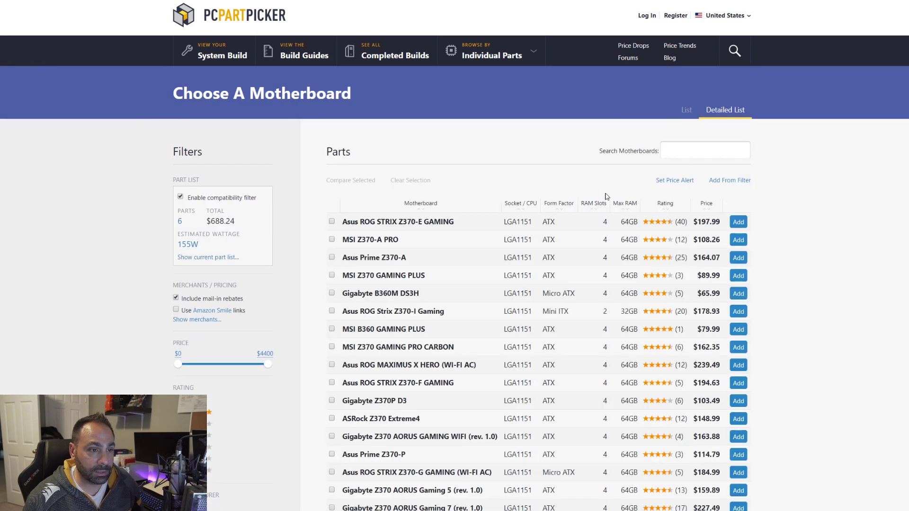
{"action": "left_click", "coordinate": [708, 148]}
{"action": "type", "text": "asrock"}
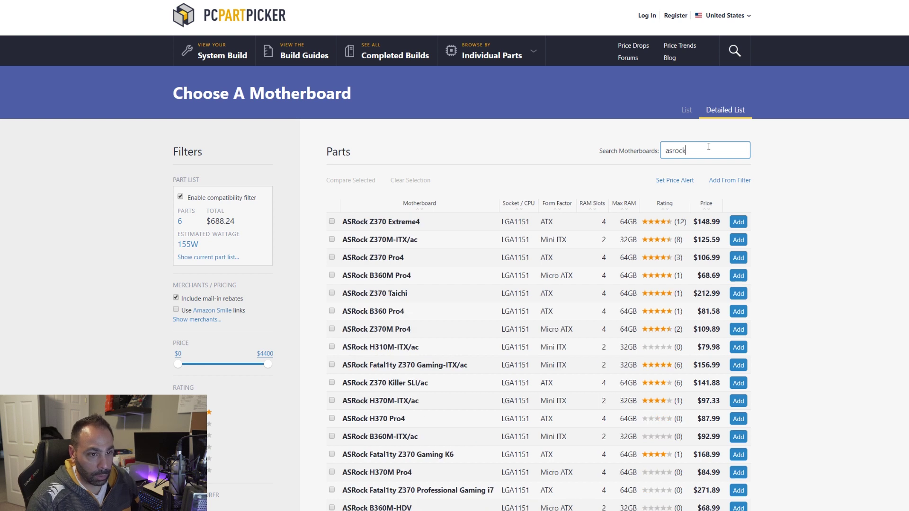
{"action": "type", "text": " b360"}
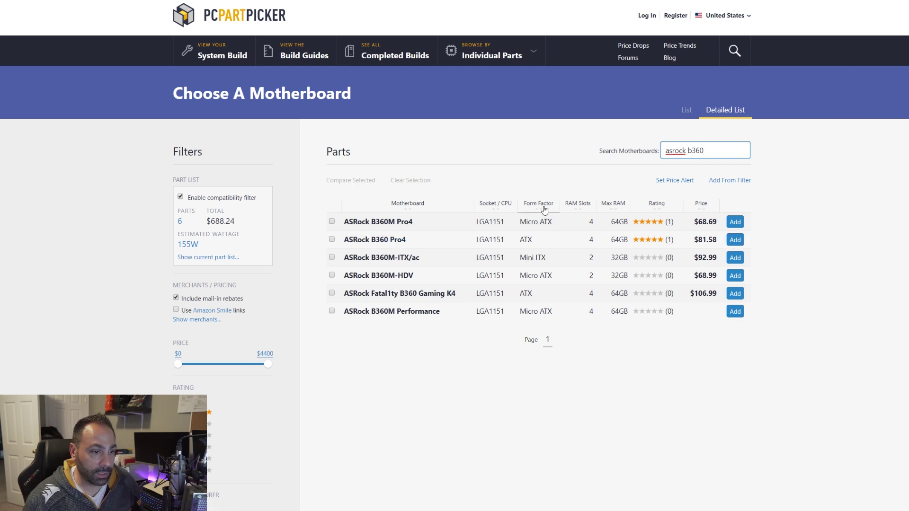
{"action": "left_click", "coordinate": [736, 239]}
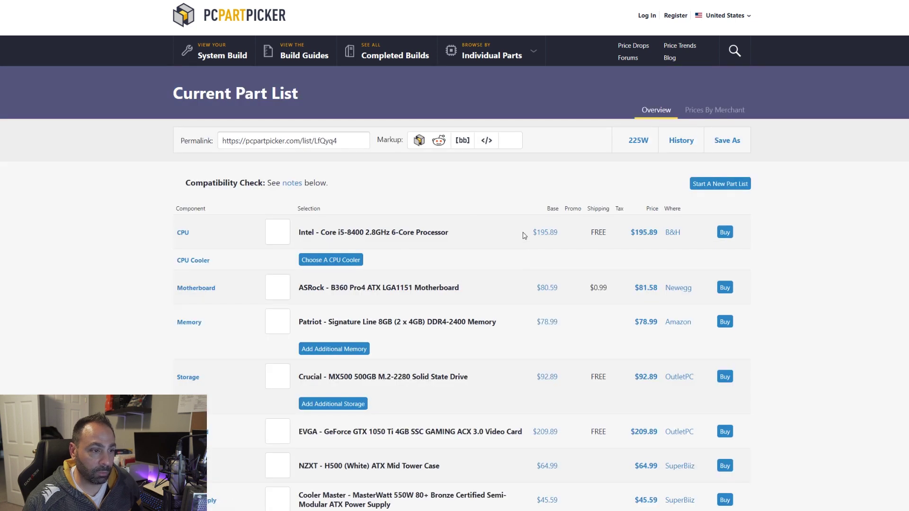
{"action": "scroll", "coordinate": [398, 270], "scroll_direction": "down", "scroll_amount": 2}
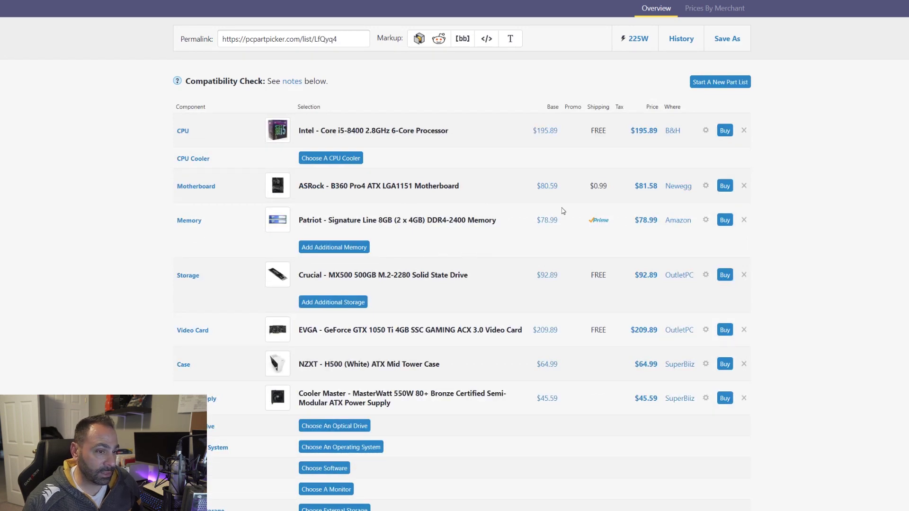
{"action": "scroll", "coordinate": [470, 241], "scroll_direction": "down", "scroll_amount": 6}
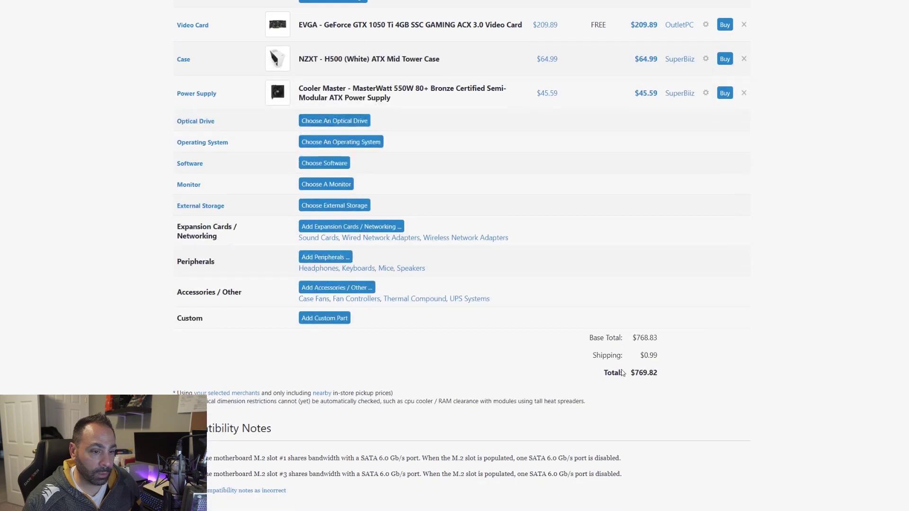
{"action": "scroll", "coordinate": [694, 369], "scroll_direction": "up", "scroll_amount": 5}
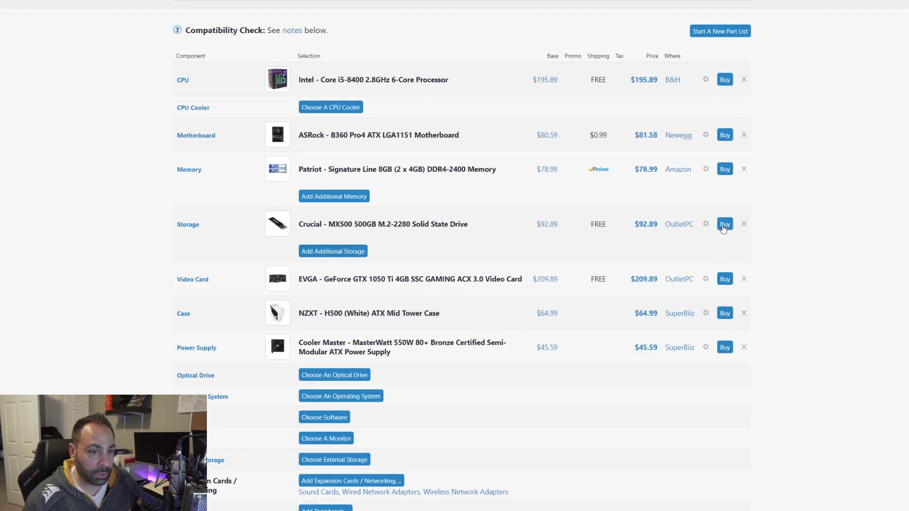
- Replace the Crucial MX500 SSD with the Western Digital Caviar Blue 1TB 7200RPM drive ($43.40)
{"action": "left_click", "coordinate": [744, 225]}
{"action": "scroll", "coordinate": [520, 253], "scroll_direction": "down", "scroll_amount": 3}
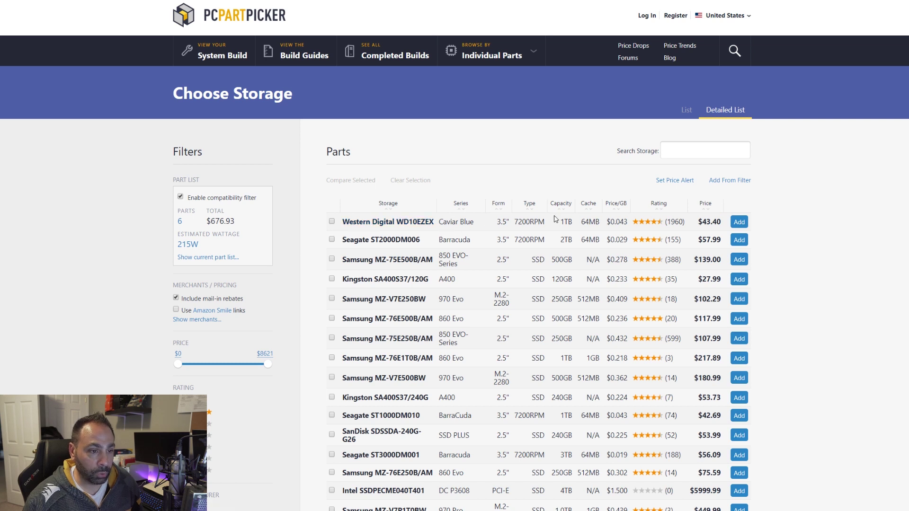
{"action": "left_click", "coordinate": [715, 151]}
{"action": "scroll", "coordinate": [708, 151], "scroll_direction": "down", "scroll_amount": 1}
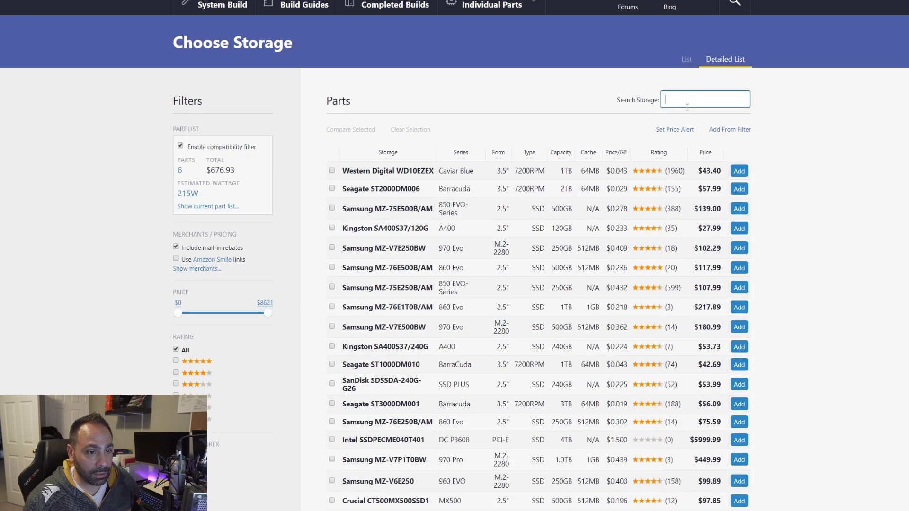
{"action": "scroll", "coordinate": [687, 107], "scroll_direction": "down", "scroll_amount": 1}
{"action": "left_click", "coordinate": [736, 122]}
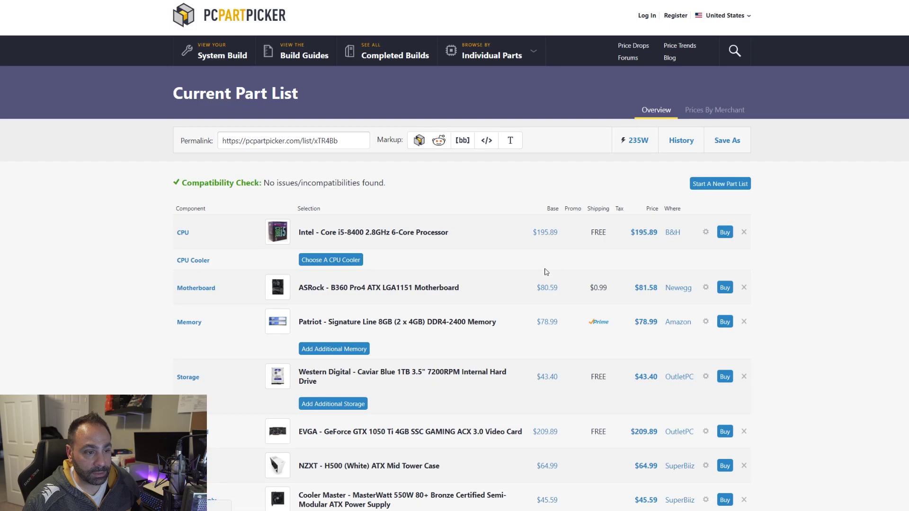
{"action": "scroll", "coordinate": [546, 272], "scroll_direction": "down", "scroll_amount": 3}
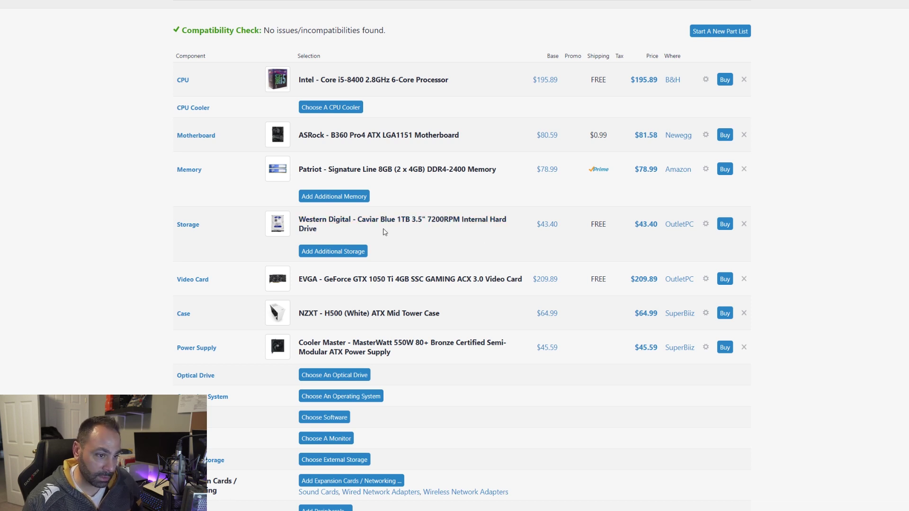
{"action": "scroll", "coordinate": [416, 241], "scroll_direction": "down", "scroll_amount": 5}
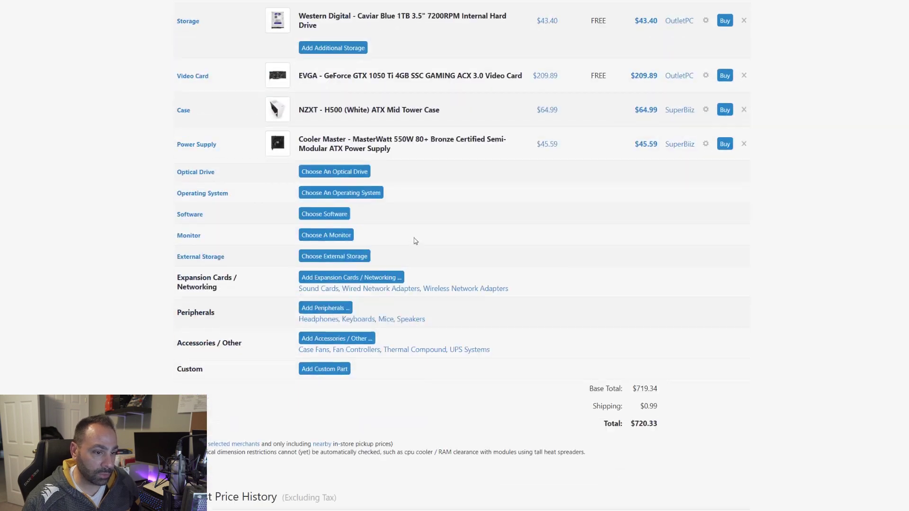
{"action": "scroll", "coordinate": [719, 320], "scroll_direction": "up", "scroll_amount": 5}
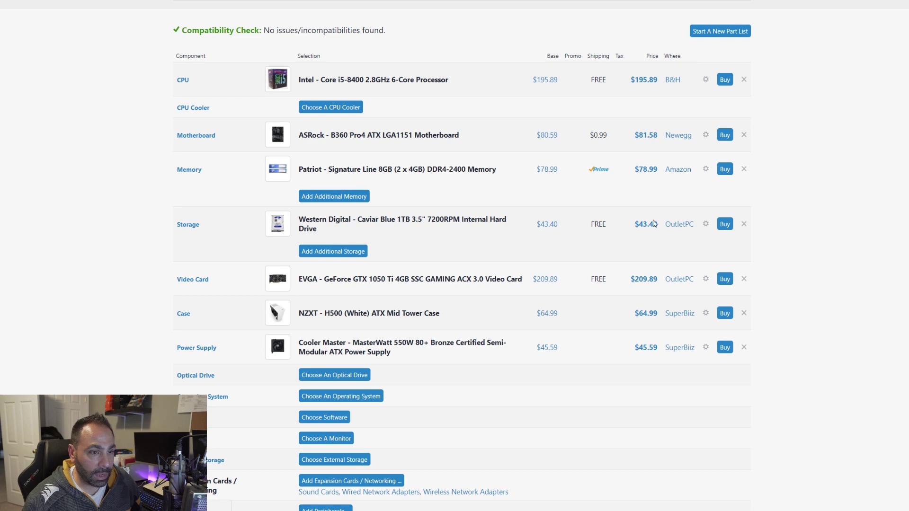
- Swap the video card for the EVGA GTX 1050 Ti 4GB SC GAMING ACX 2.0 at $188.89
{"action": "scroll", "coordinate": [613, 344], "scroll_direction": "up", "scroll_amount": 1}
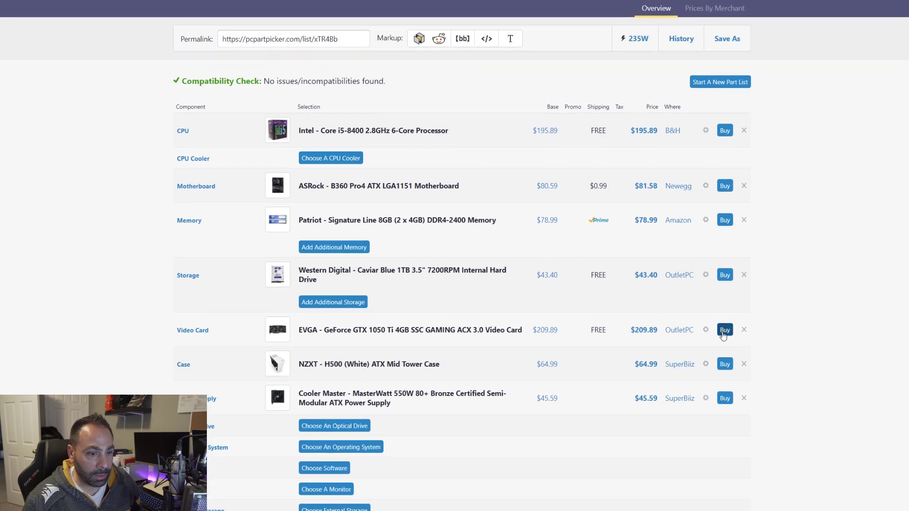
{"action": "scroll", "coordinate": [724, 331], "scroll_direction": "down", "scroll_amount": 2}
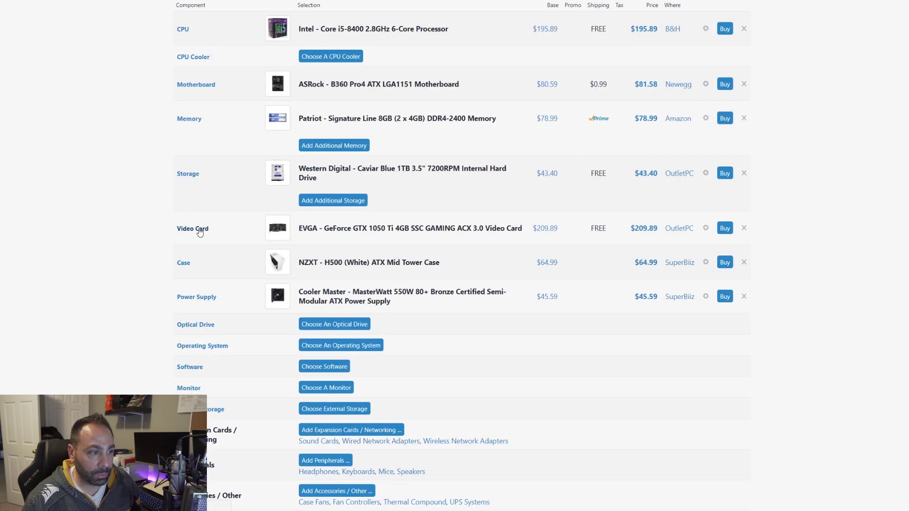
{"action": "left_click", "coordinate": [200, 230]}
{"action": "left_click", "coordinate": [700, 148]}
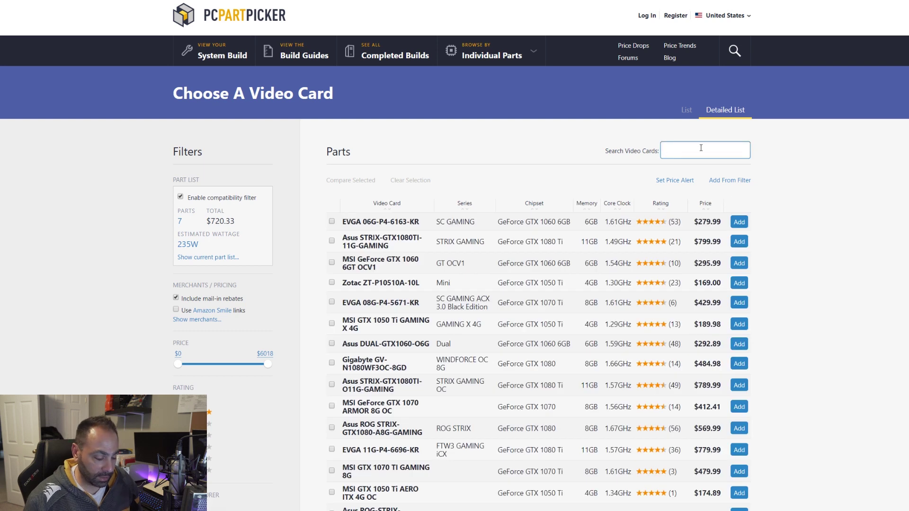
{"action": "type", "text": "evga "}
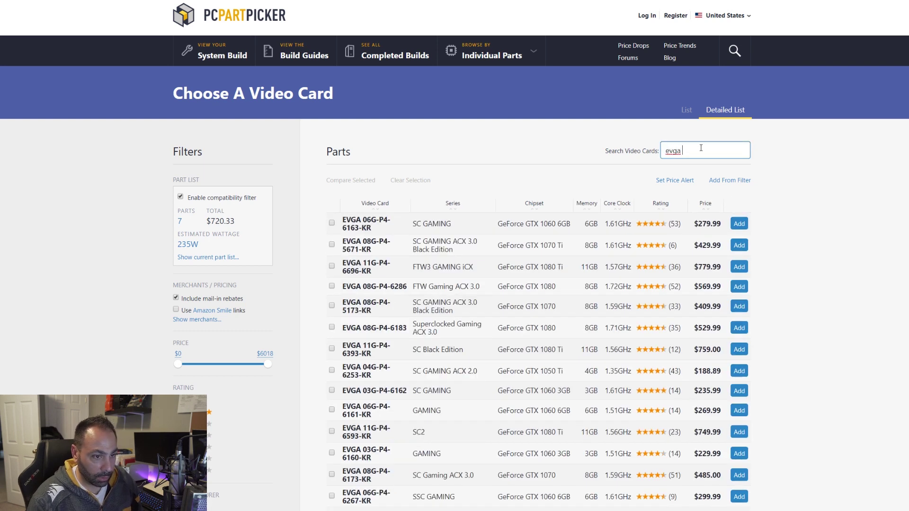
{"action": "type", "text": "1"}
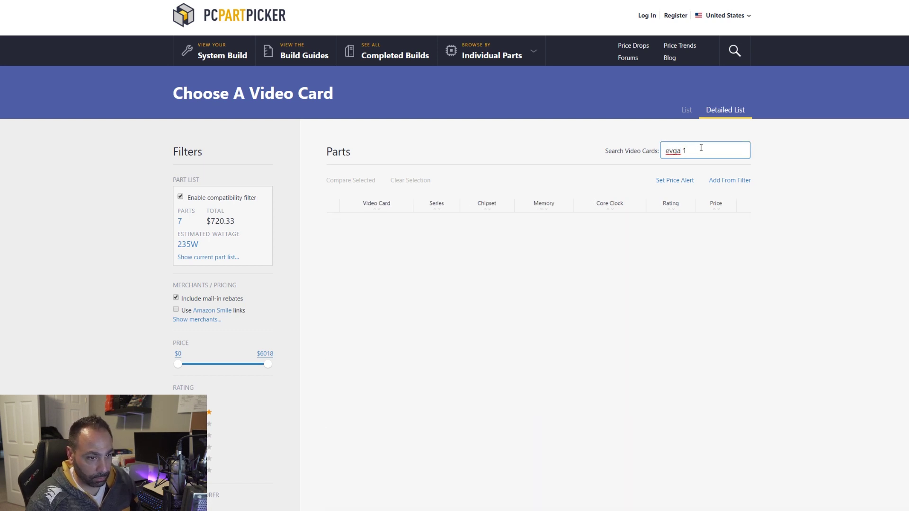
{"action": "type", "text": "50050 t"}
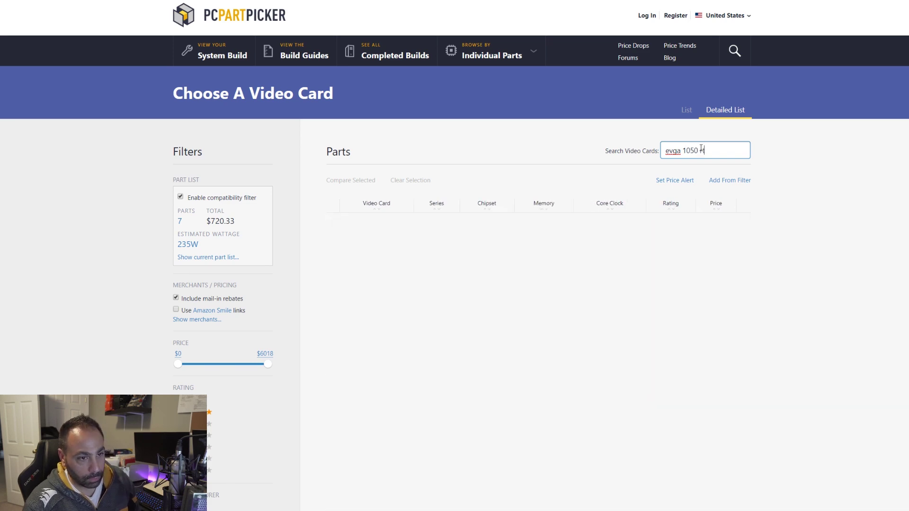
{"action": "type", "text": "i"}
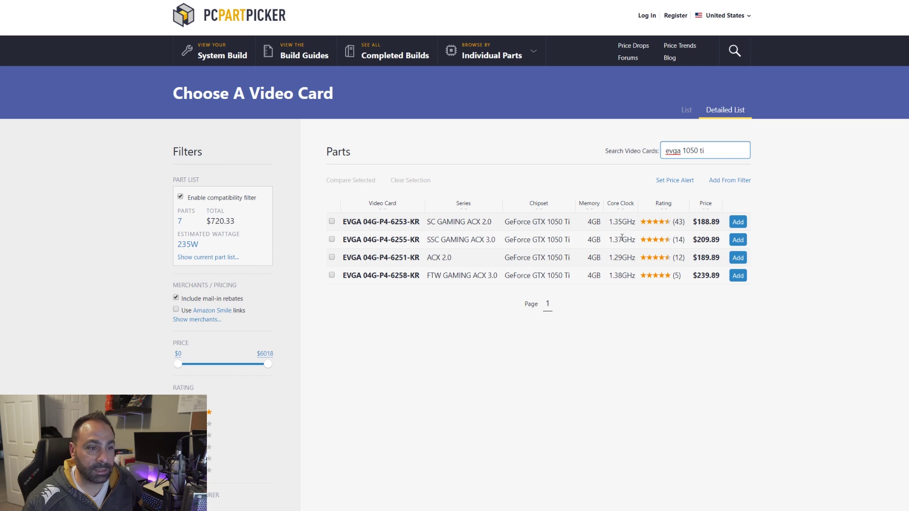
{"action": "left_click", "coordinate": [738, 222]}
{"action": "scroll", "coordinate": [683, 329], "scroll_direction": "down", "scroll_amount": 5}
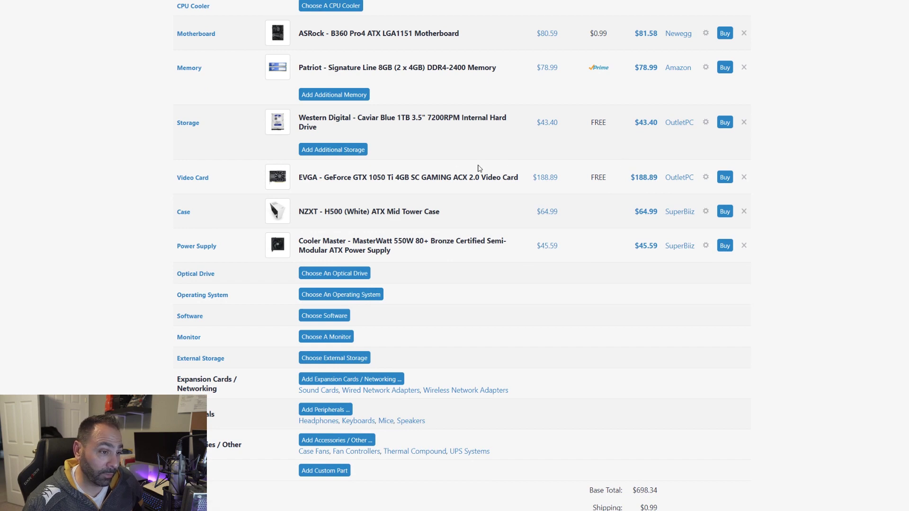
{"action": "scroll", "coordinate": [761, 416], "scroll_direction": "down", "scroll_amount": 4}
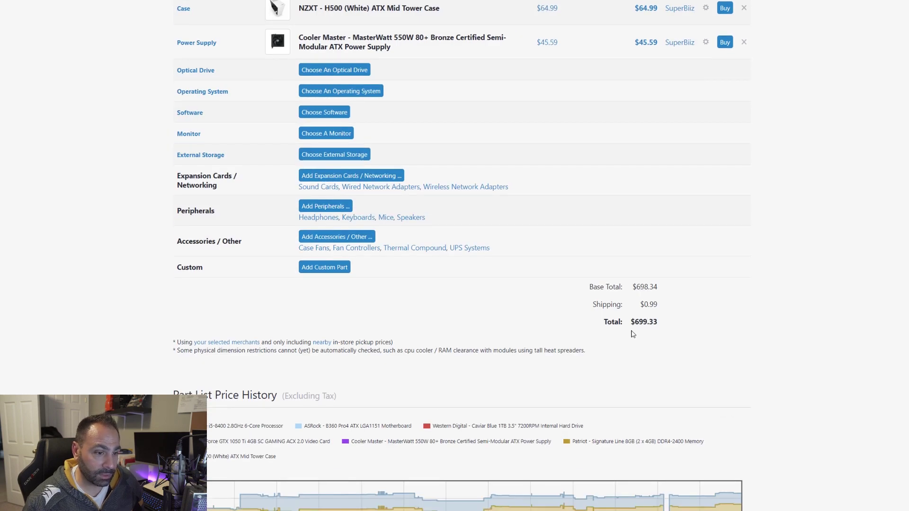
{"action": "scroll", "coordinate": [592, 317], "scroll_direction": "up", "scroll_amount": 6}
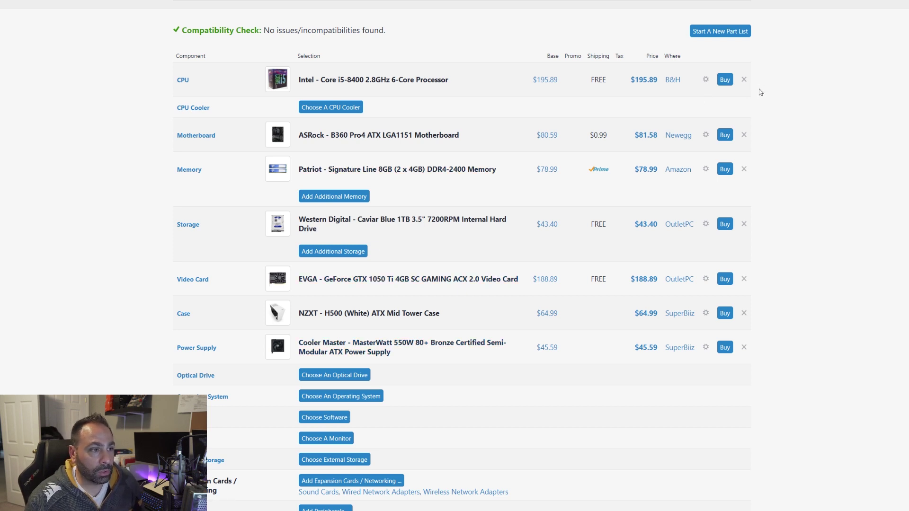
- Replace the i5-8400 with the AMD Ryzen 3 2200G, turning off compatibility filtering to find it
{"action": "left_click", "coordinate": [744, 81]}
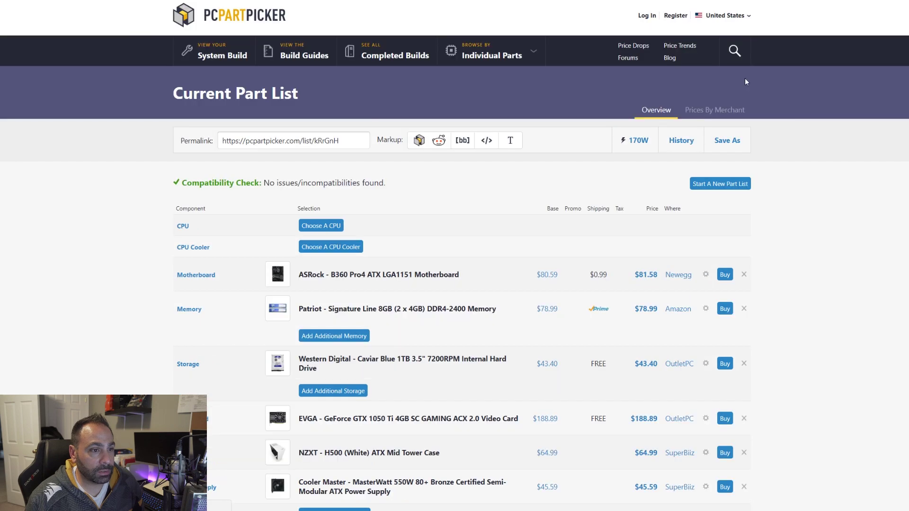
{"action": "left_click", "coordinate": [317, 227]}
{"action": "left_click", "coordinate": [698, 146]}
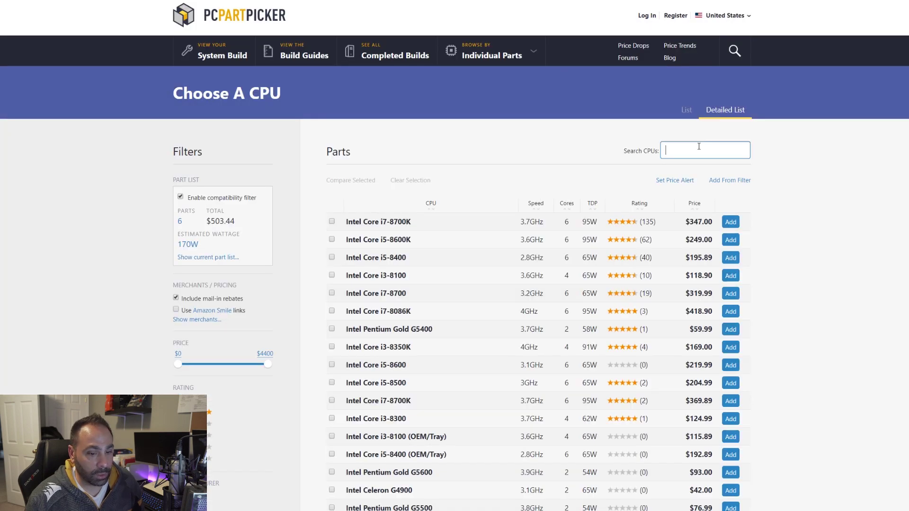
{"action": "type", "text": "2200g"}
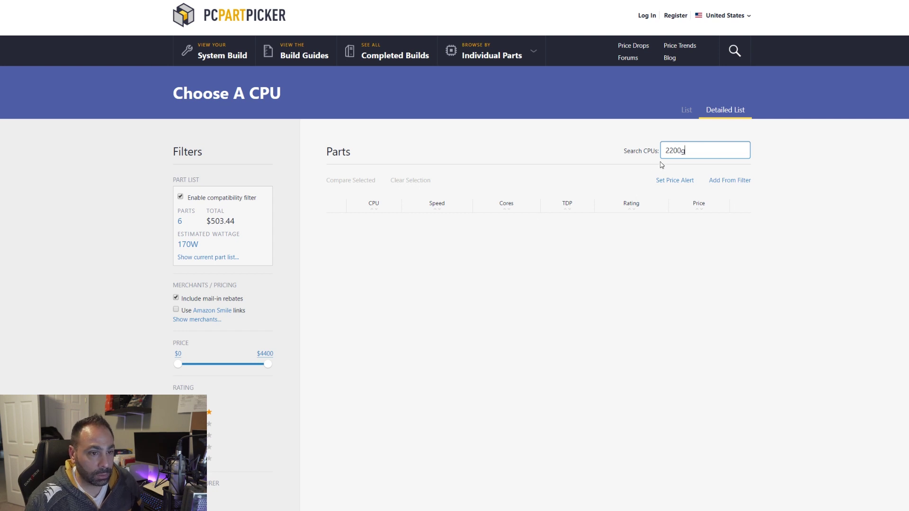
{"action": "left_click", "coordinate": [203, 199]}
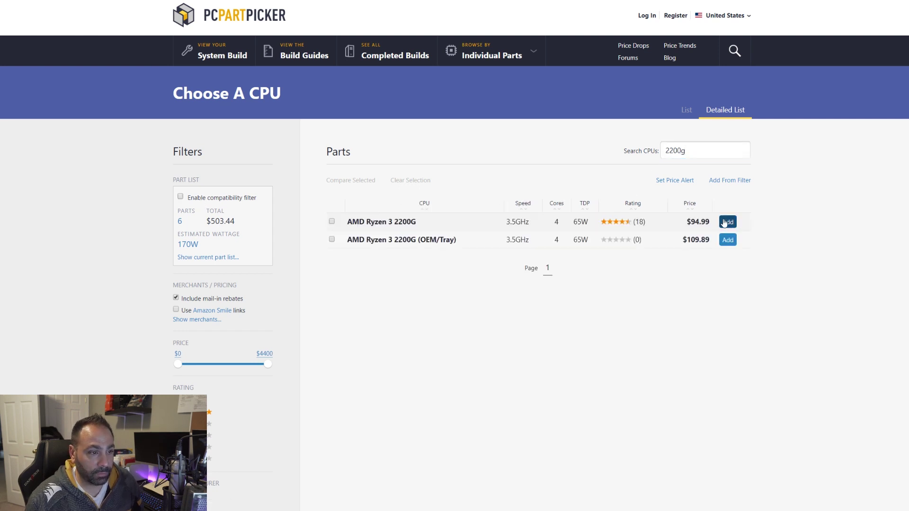
{"action": "left_click", "coordinate": [728, 222]}
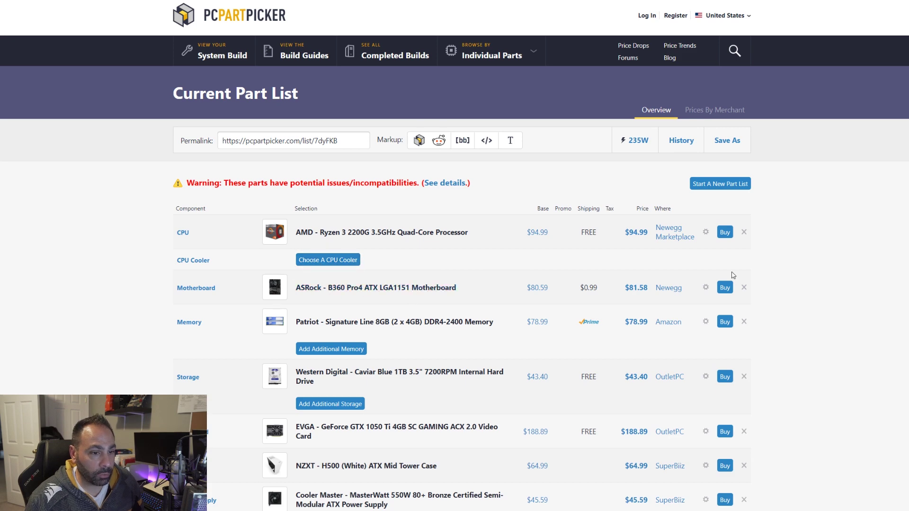
- Add the MSI B350M PRO-VD PLUS motherboard, bringing the build total to $572.86
{"action": "left_click", "coordinate": [207, 288]}
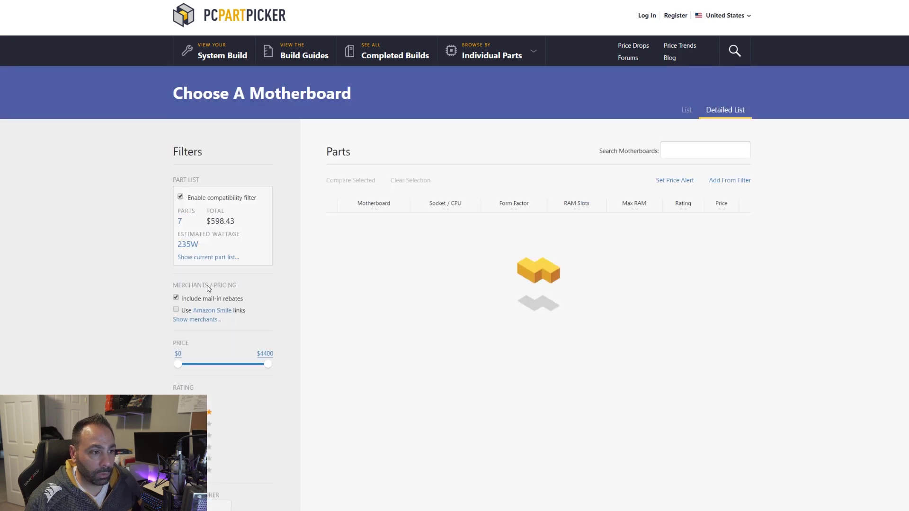
{"action": "left_click", "coordinate": [714, 150]}
{"action": "type", "text": "ms"}
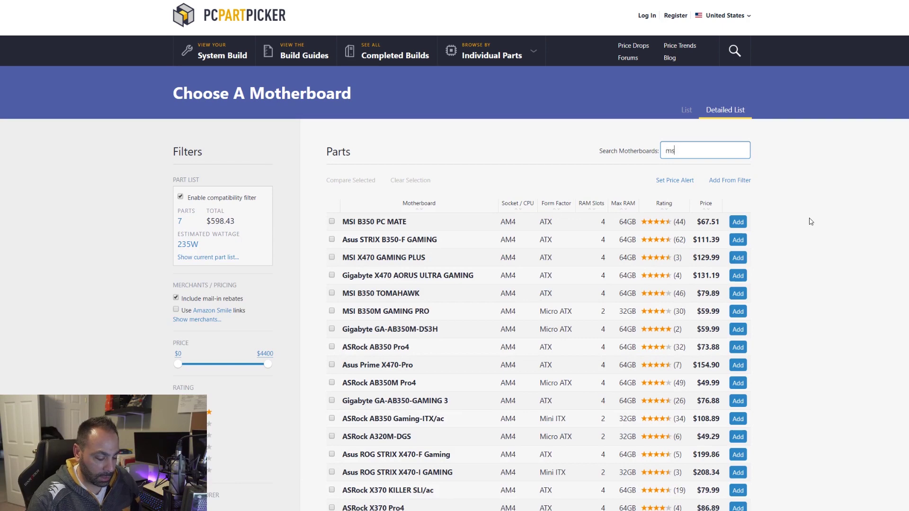
{"action": "type", "text": "i "}
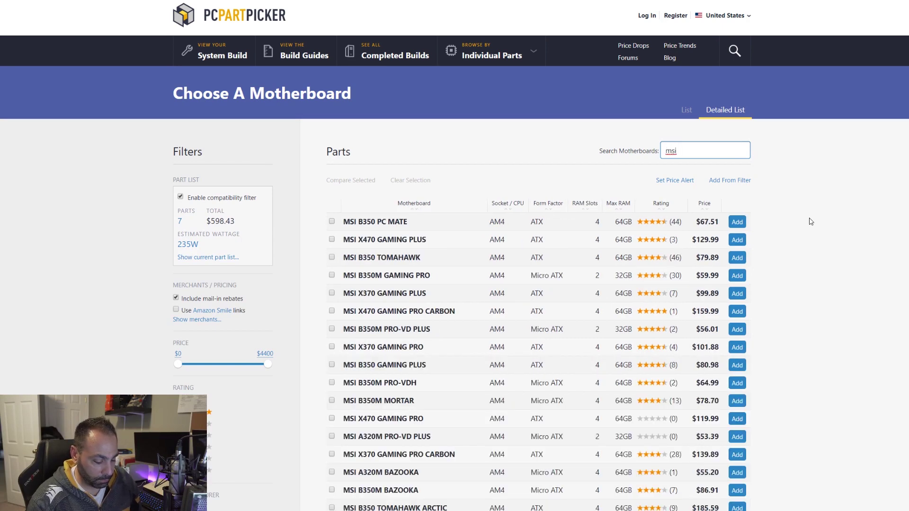
{"action": "type", "text": "b350m"}
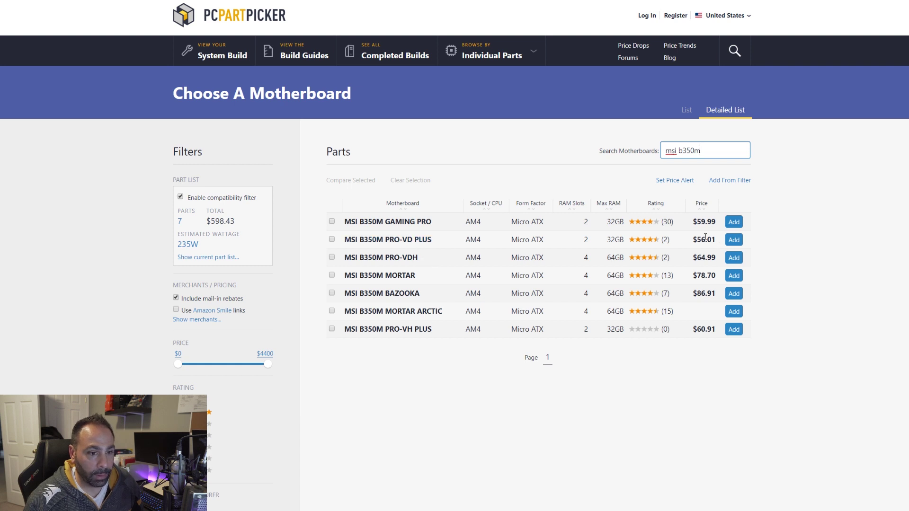
{"action": "left_click", "coordinate": [734, 240]}
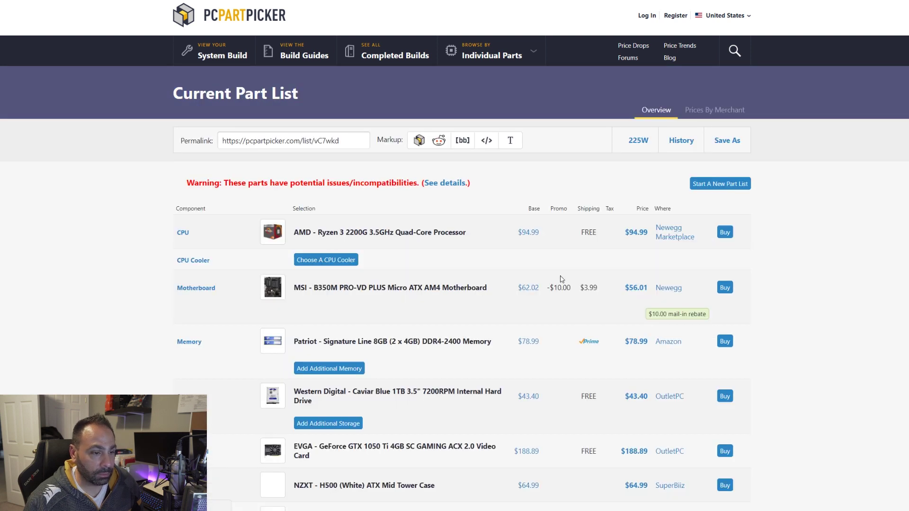
{"action": "scroll", "coordinate": [561, 238], "scroll_direction": "down", "scroll_amount": 2}
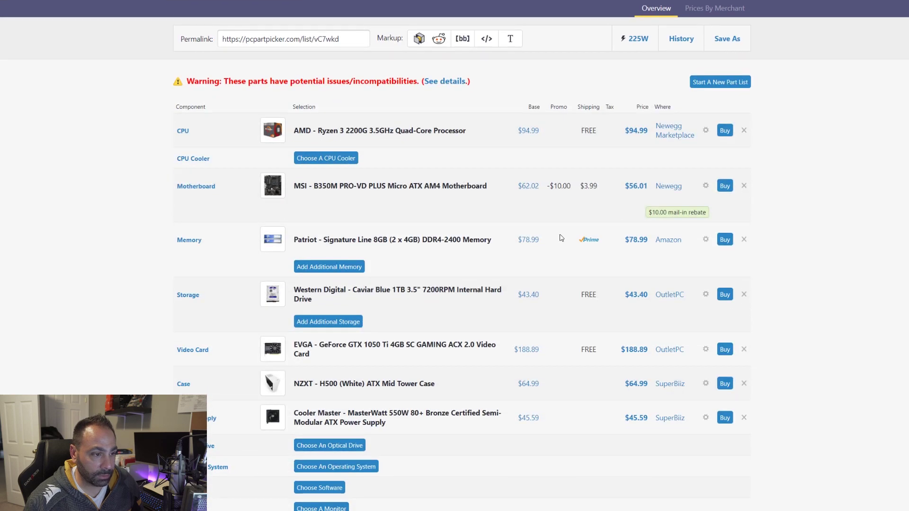
{"action": "scroll", "coordinate": [561, 238], "scroll_direction": "down", "scroll_amount": 2}
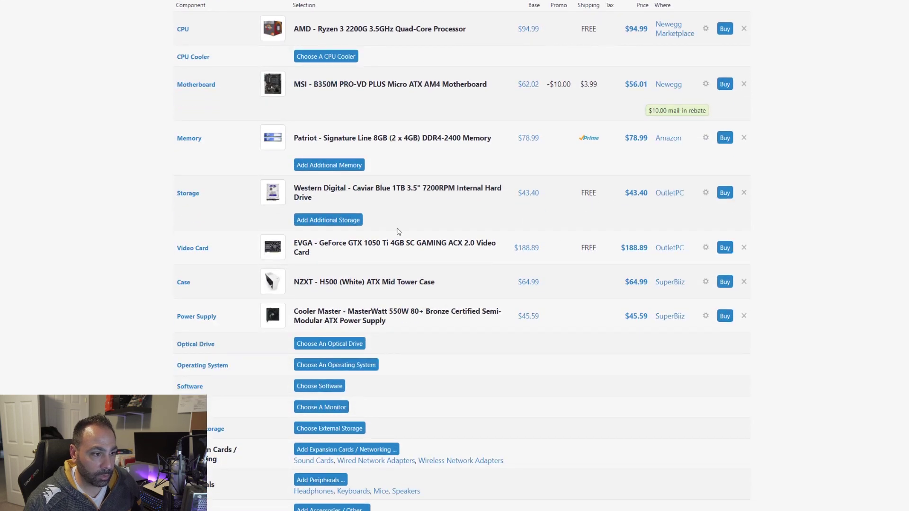
{"action": "left_click", "coordinate": [191, 250]}
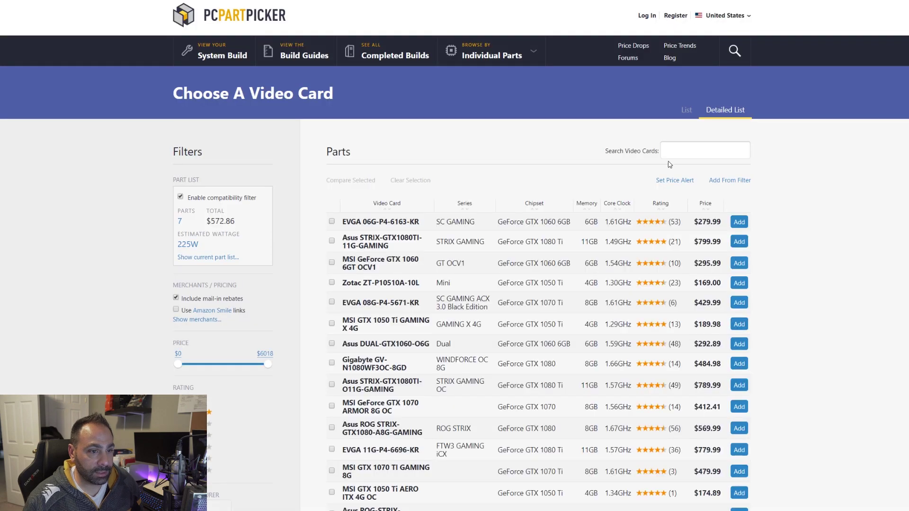
- Replace the 1050 Ti with the EVGA GTX 1060 6GB SC GAMING, bringing the total to $663.96
{"action": "left_click", "coordinate": [699, 153]}
{"action": "type", "text": "evga"}
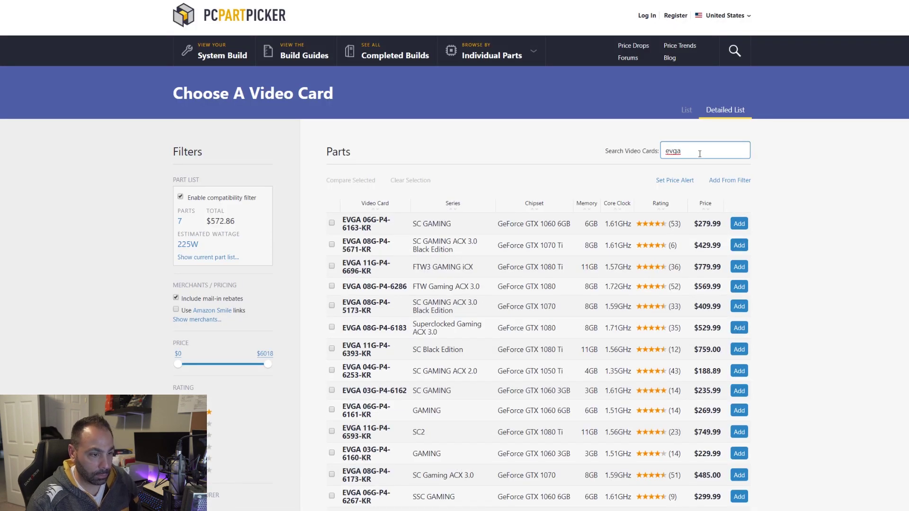
{"action": "type", "text": " 1060"}
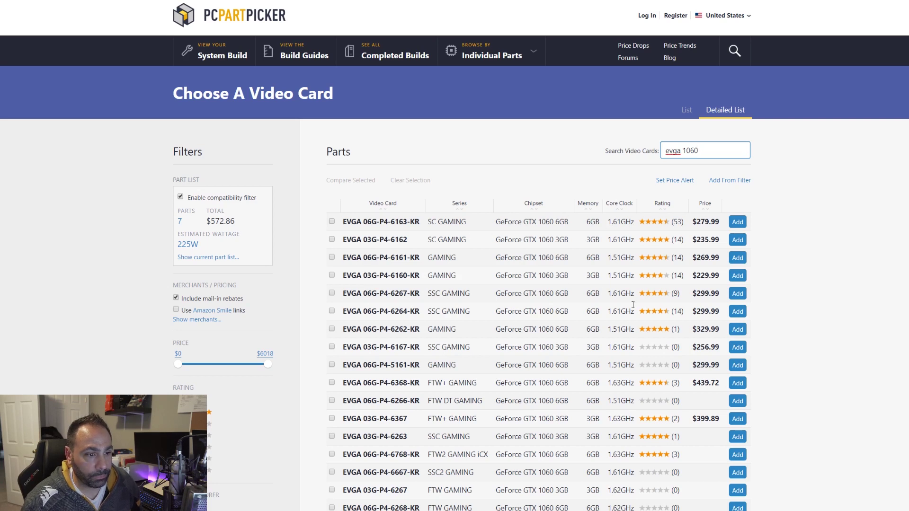
{"action": "left_click", "coordinate": [737, 222]}
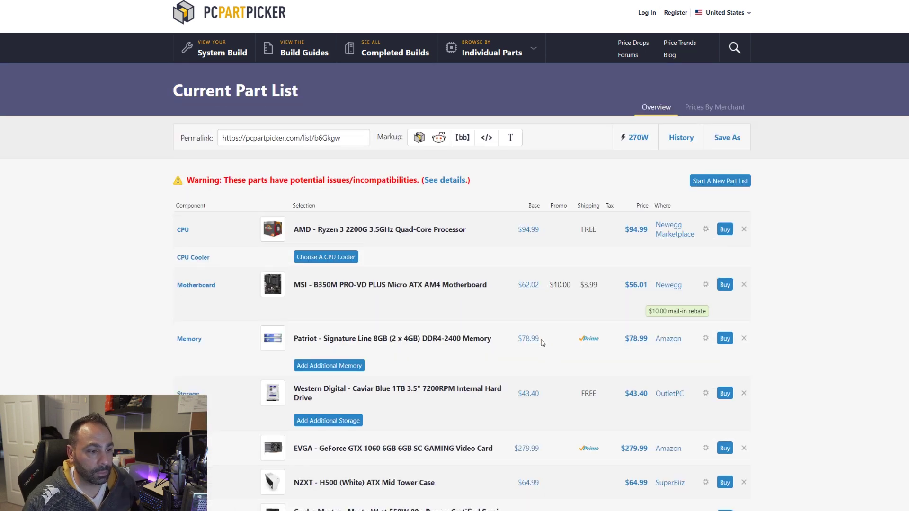
{"action": "scroll", "coordinate": [544, 350], "scroll_direction": "down", "scroll_amount": 2}
{"action": "scroll", "coordinate": [542, 343], "scroll_direction": "down", "scroll_amount": 6}
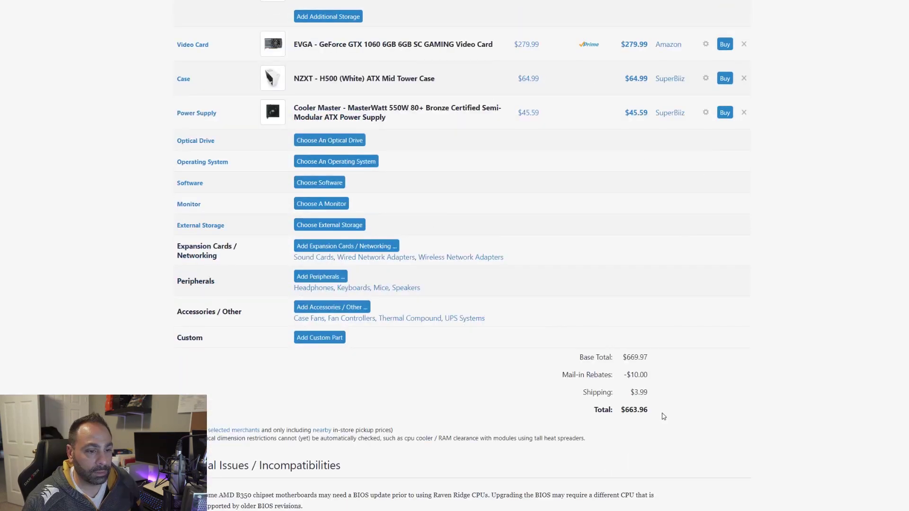
{"action": "scroll", "coordinate": [653, 408], "scroll_direction": "up", "scroll_amount": 5}
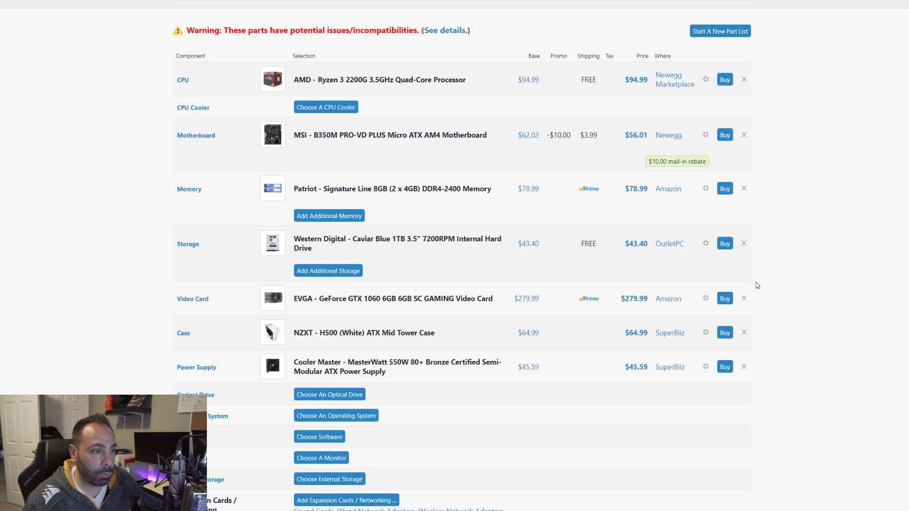
{"action": "scroll", "coordinate": [754, 286], "scroll_direction": "down", "scroll_amount": 5}
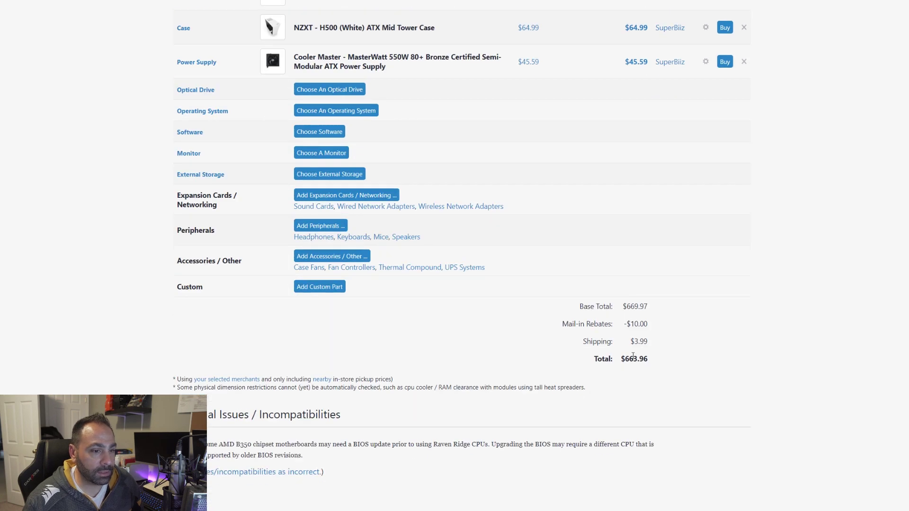
{"action": "scroll", "coordinate": [577, 205], "scroll_direction": "up", "scroll_amount": 4}
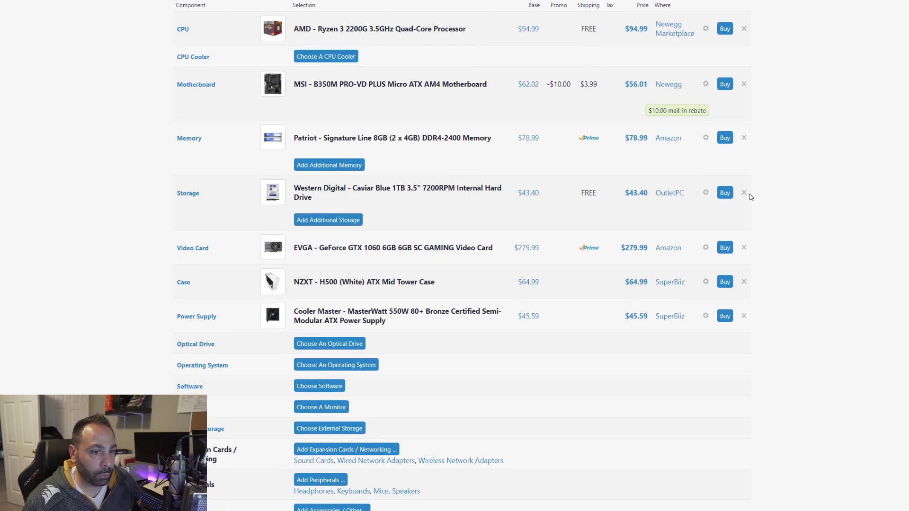
{"action": "left_click", "coordinate": [345, 221]}
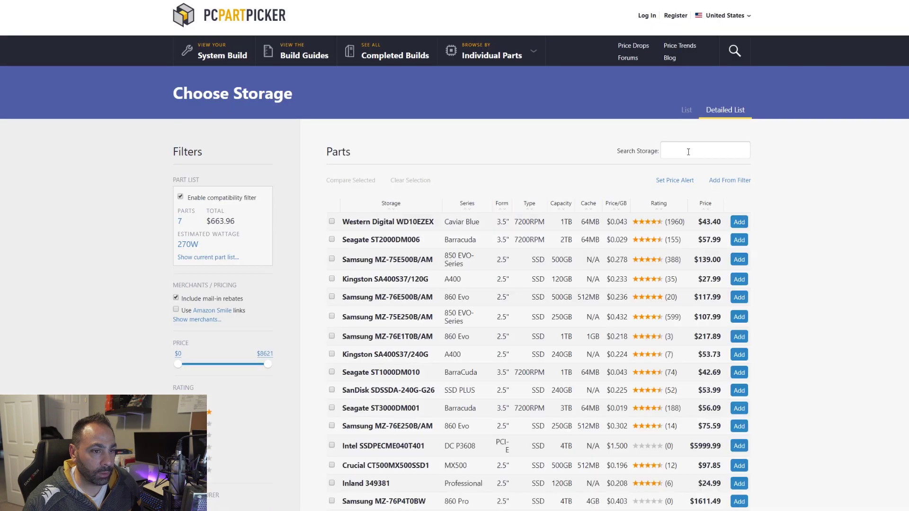
- Add the Kingston A400 240GB SSD ($53.73) alongside the 1TB drive, totalling $717.69
{"action": "left_click", "coordinate": [689, 150]}
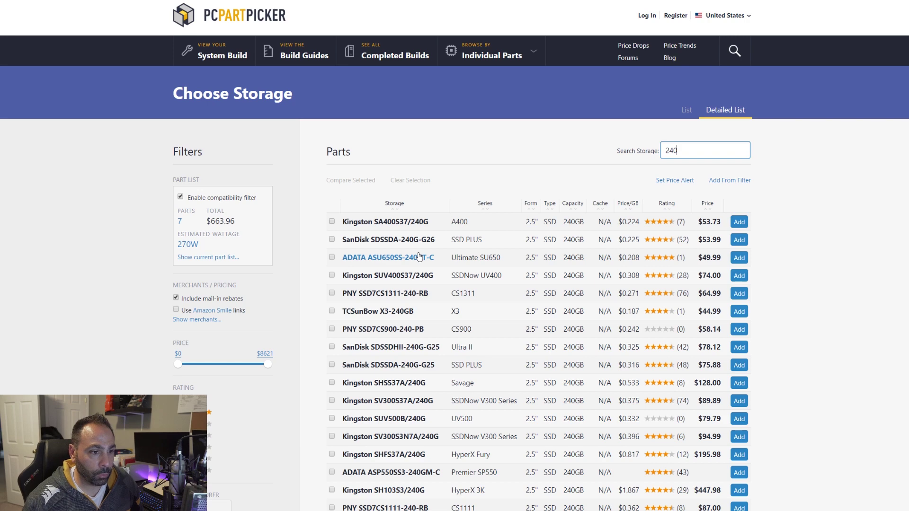
{"action": "left_click", "coordinate": [739, 222]}
{"action": "scroll", "coordinate": [642, 307], "scroll_direction": "down", "scroll_amount": 2}
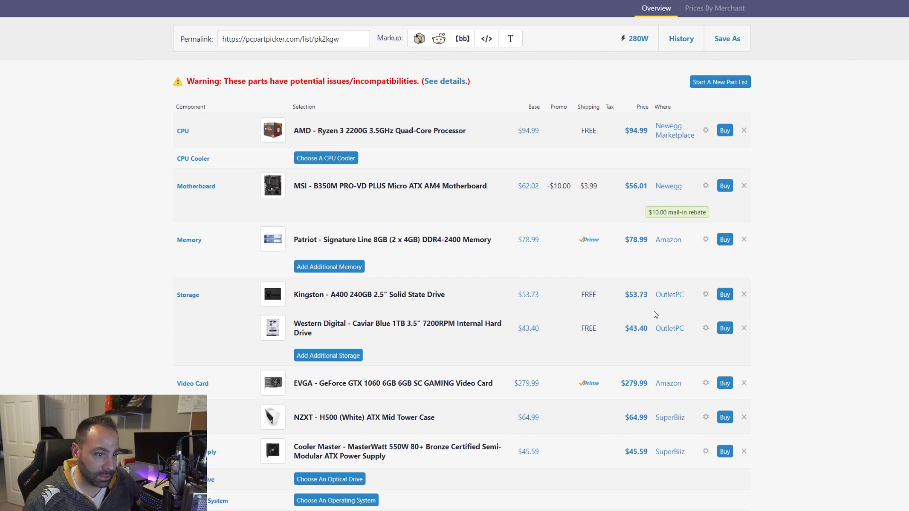
{"action": "scroll", "coordinate": [622, 284], "scroll_direction": "down", "scroll_amount": 6}
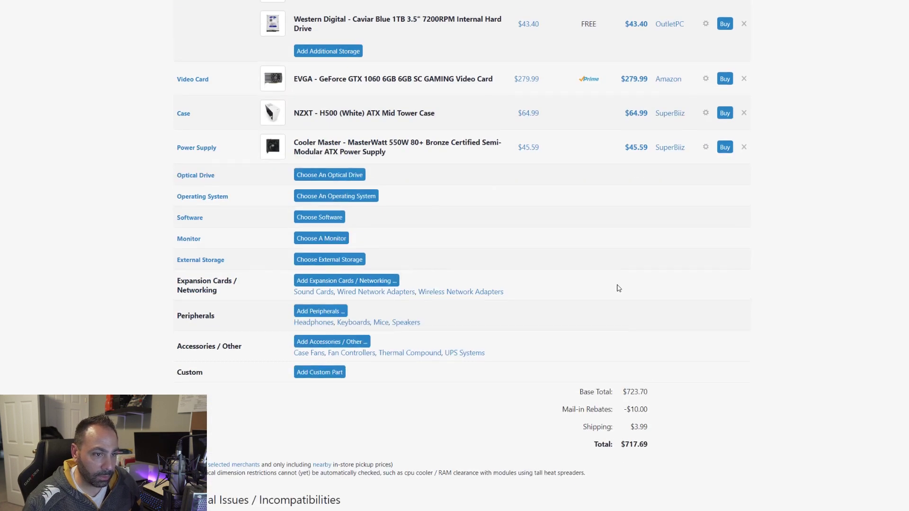
{"action": "scroll", "coordinate": [629, 279], "scroll_direction": "up", "scroll_amount": 5}
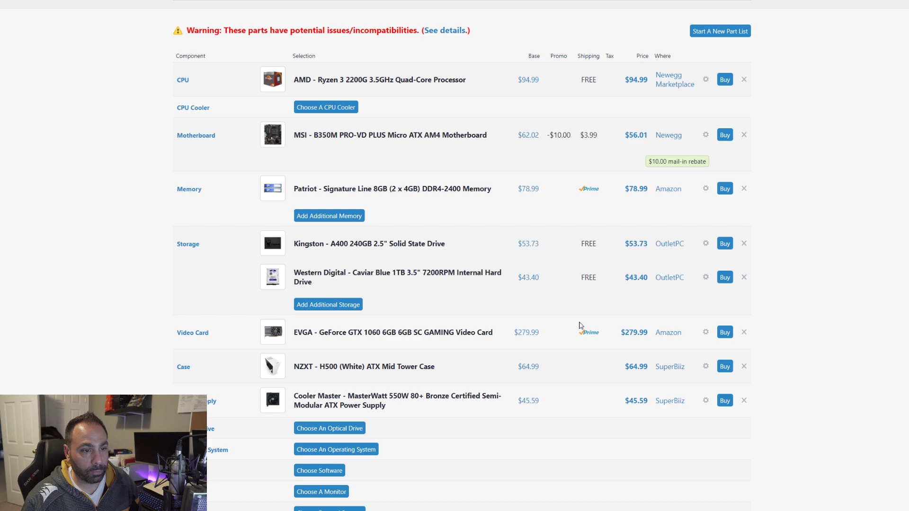
{"action": "scroll", "coordinate": [569, 322], "scroll_direction": "down", "scroll_amount": 5}
{"action": "scroll", "coordinate": [624, 396], "scroll_direction": "up", "scroll_amount": 6}
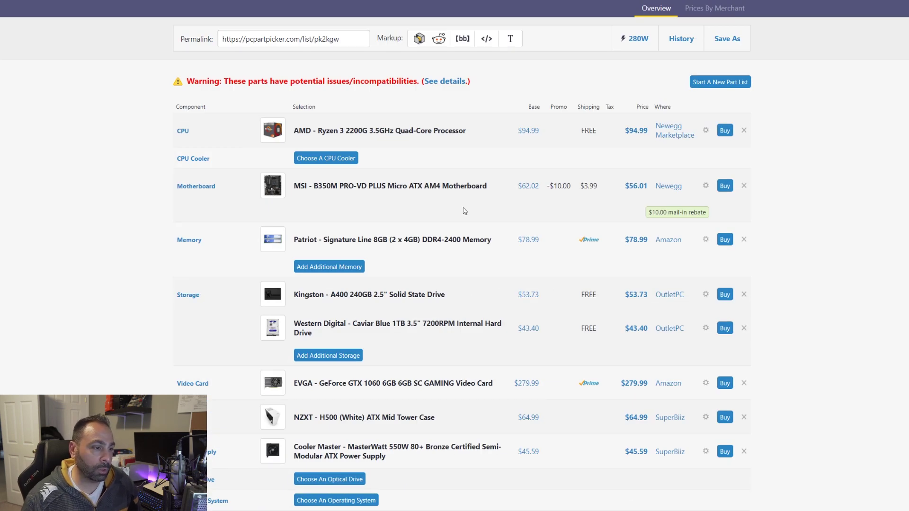
{"action": "scroll", "coordinate": [465, 212], "scroll_direction": "down", "scroll_amount": 3}
{"action": "scroll", "coordinate": [416, 272], "scroll_direction": "up", "scroll_amount": 2}
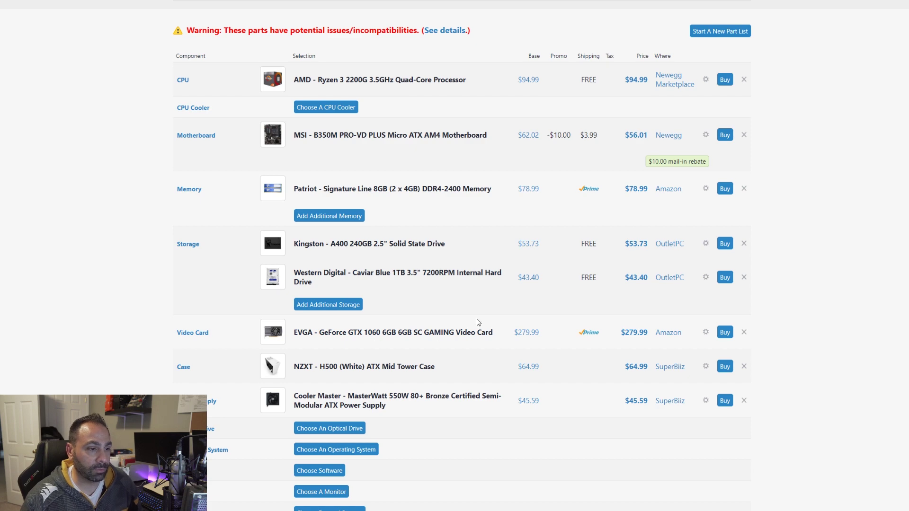
{"action": "scroll", "coordinate": [483, 327], "scroll_direction": "down", "scroll_amount": 1}
{"action": "scroll", "coordinate": [384, 160], "scroll_direction": "up", "scroll_amount": 2}
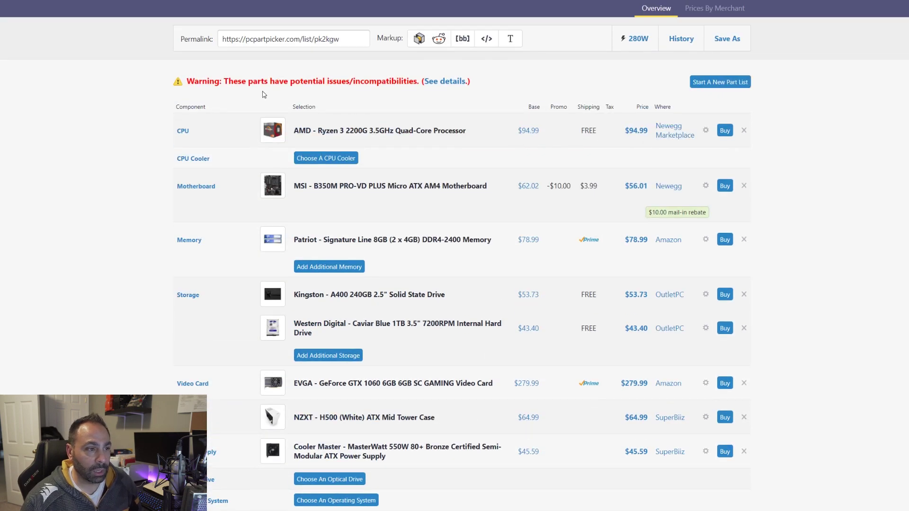
{"action": "scroll", "coordinate": [124, 262], "scroll_direction": "down", "scroll_amount": 1}
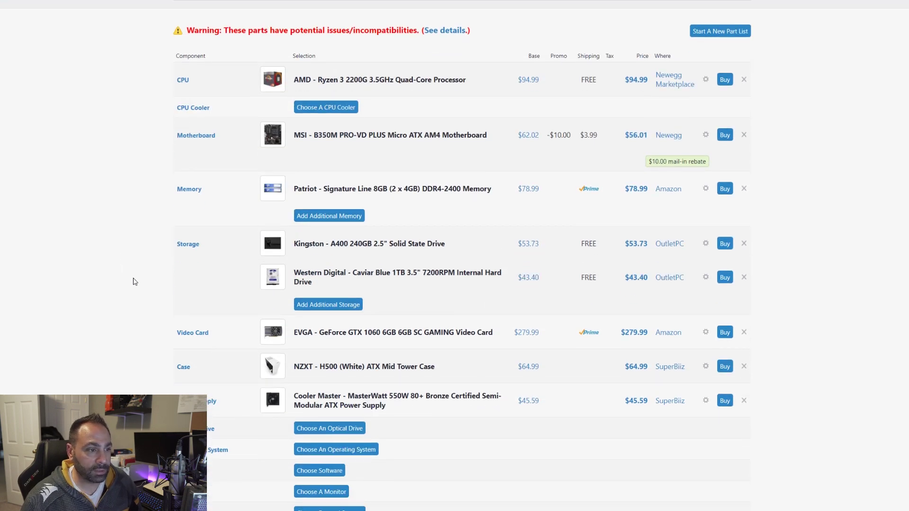
{"action": "scroll", "coordinate": [133, 282], "scroll_direction": "up", "scroll_amount": 1}
{"action": "scroll", "coordinate": [135, 284], "scroll_direction": "down", "scroll_amount": 1}
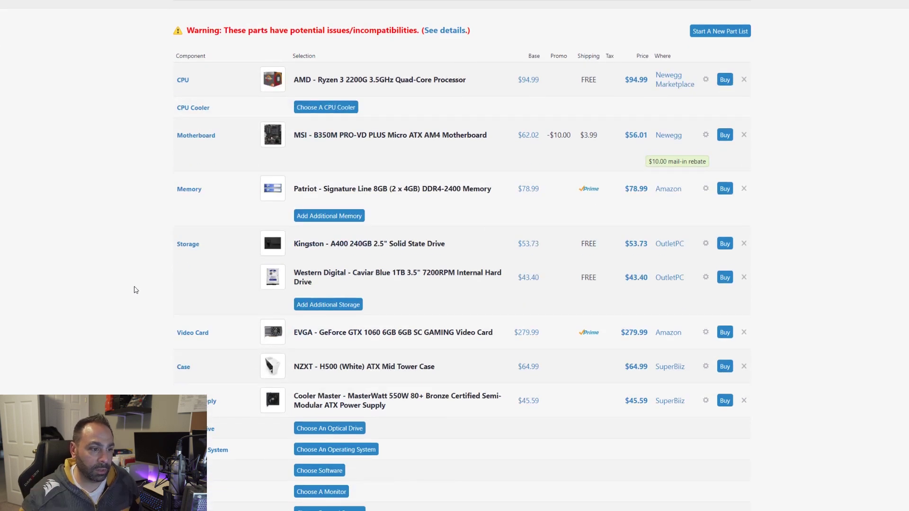